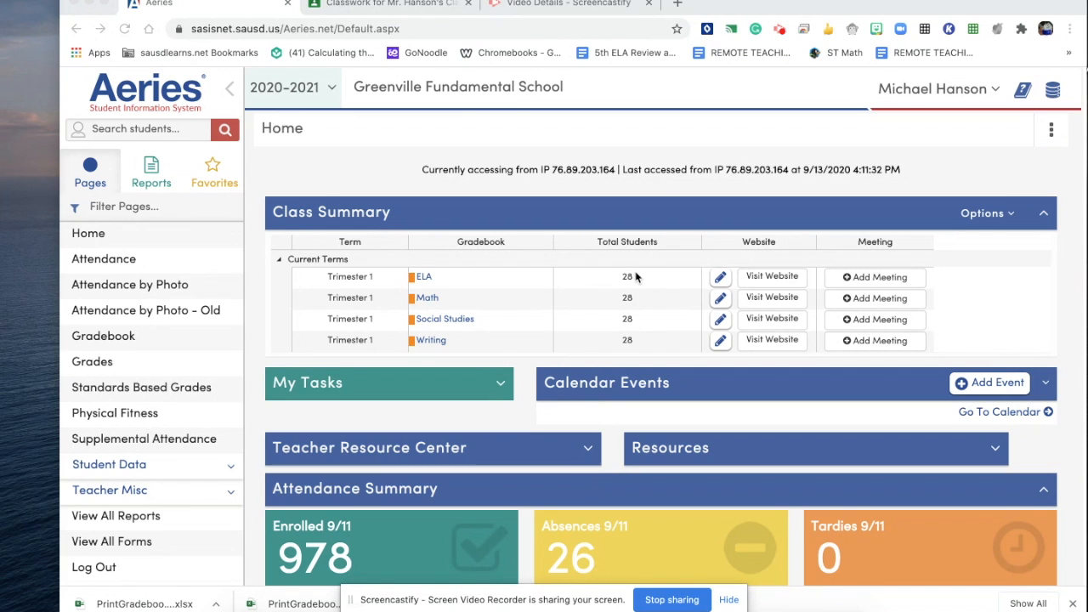
Open the list of gradebooks for the 2020-2021 school year.
{"action": "left_click", "coordinate": [115, 340]}
{"action": "left_click", "coordinate": [115, 338]}
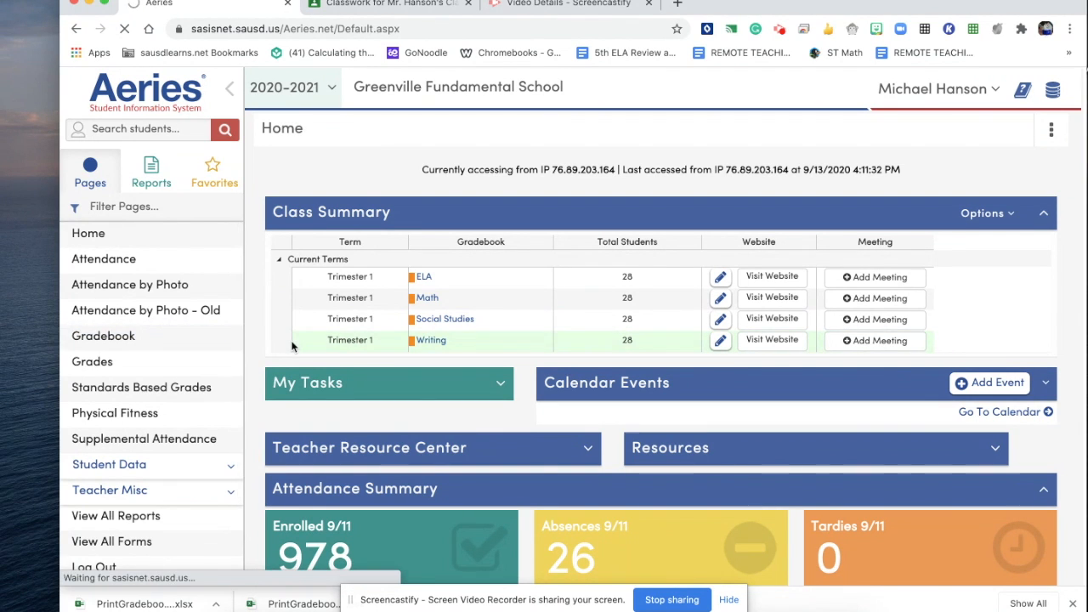
{"action": "left_click", "coordinate": [119, 337]}
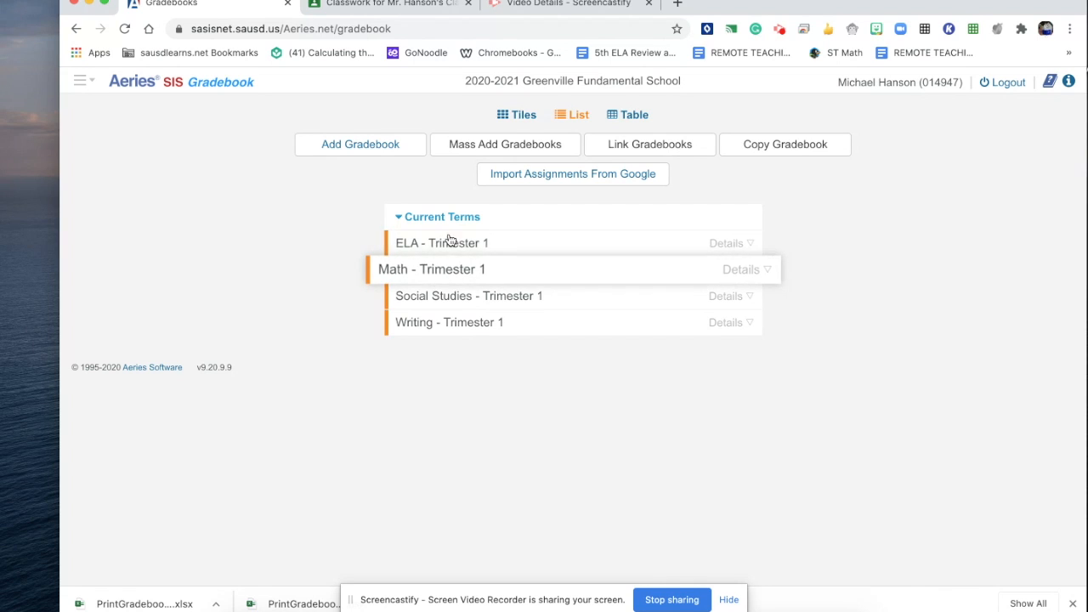
Create a new gradebook named Science, associate it with Trimester 1, and save it.
{"action": "left_click", "coordinate": [356, 145]}
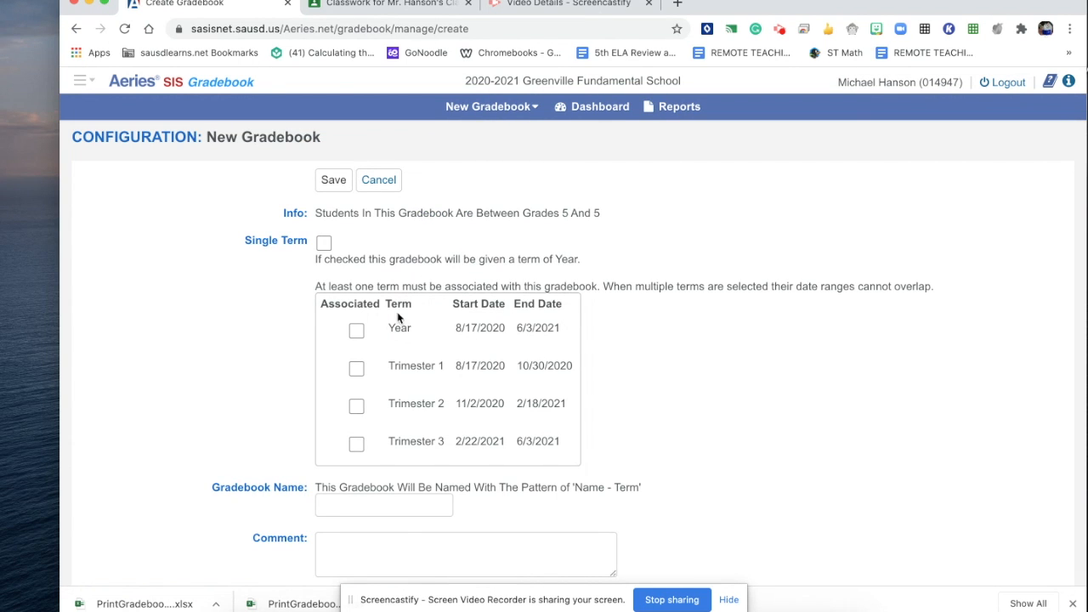
{"action": "scroll", "coordinate": [399, 330], "scroll_direction": "down", "scroll_amount": 2}
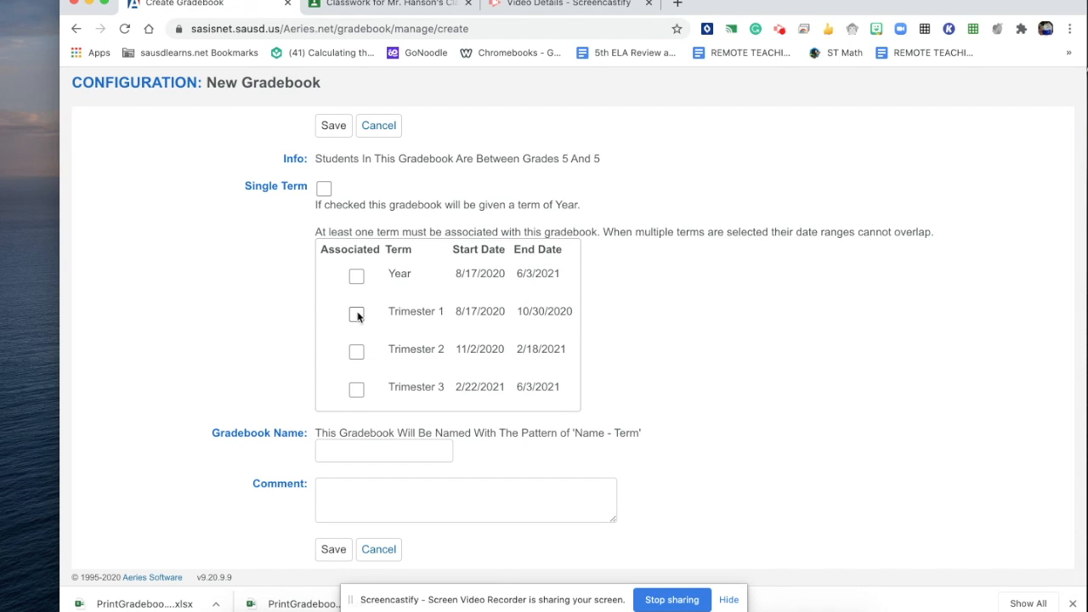
{"action": "left_click", "coordinate": [356, 315]}
{"action": "left_click", "coordinate": [348, 446]}
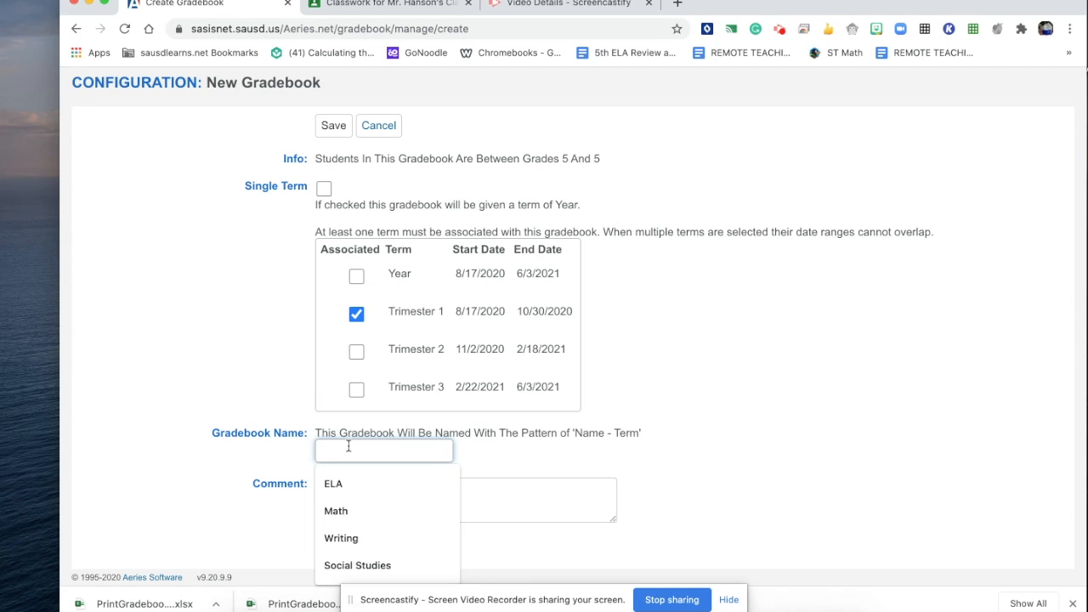
{"action": "type", "text": "Sc"}
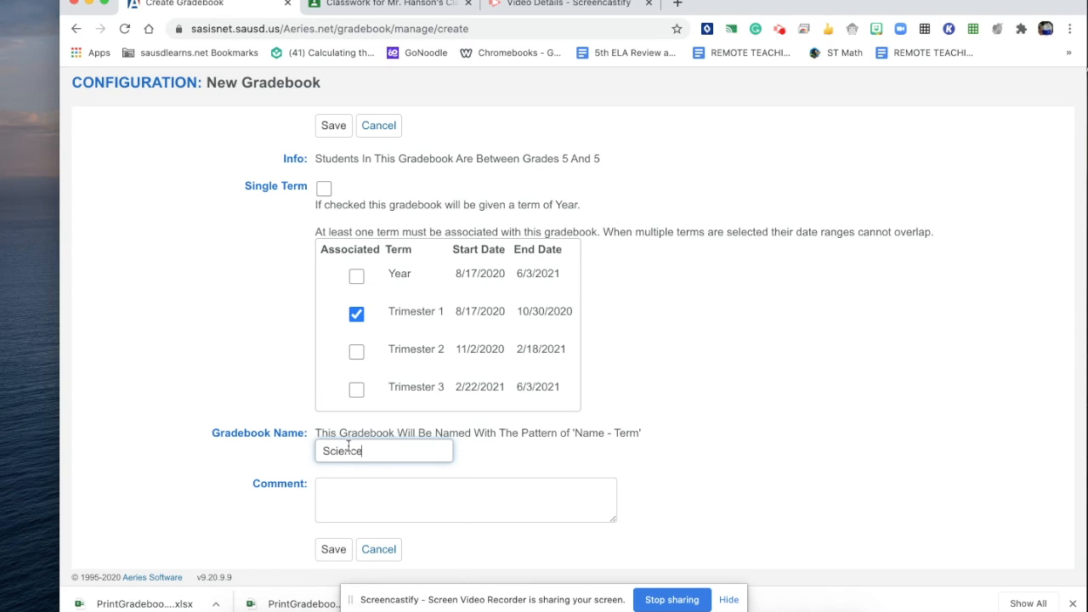
{"action": "type", "text": "ience"}
{"action": "left_click", "coordinate": [334, 550]}
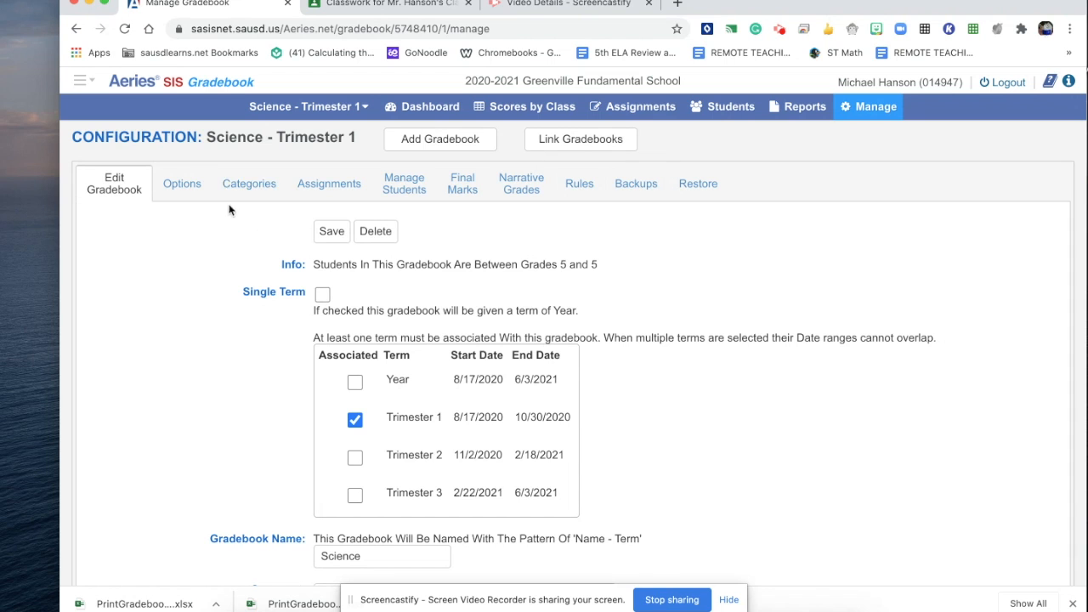
In the Science gradebook's options, hide the overall percentage and display the final mark for both Me and Parents / Students.
{"action": "left_click", "coordinate": [190, 193]}
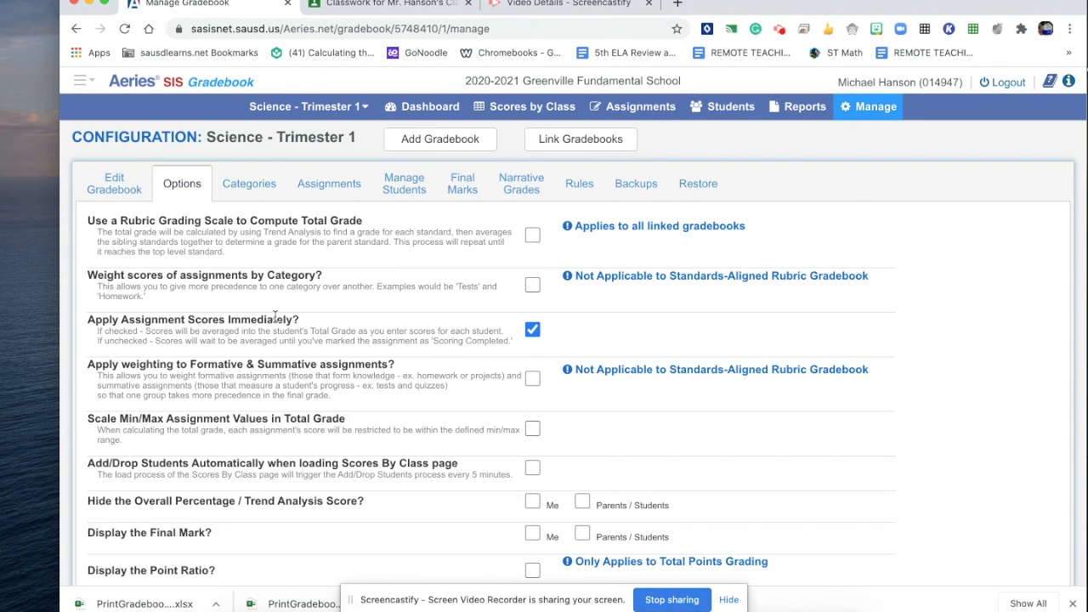
{"action": "scroll", "coordinate": [275, 317], "scroll_direction": "down", "scroll_amount": 2}
{"action": "scroll", "coordinate": [275, 316], "scroll_direction": "down", "scroll_amount": 1}
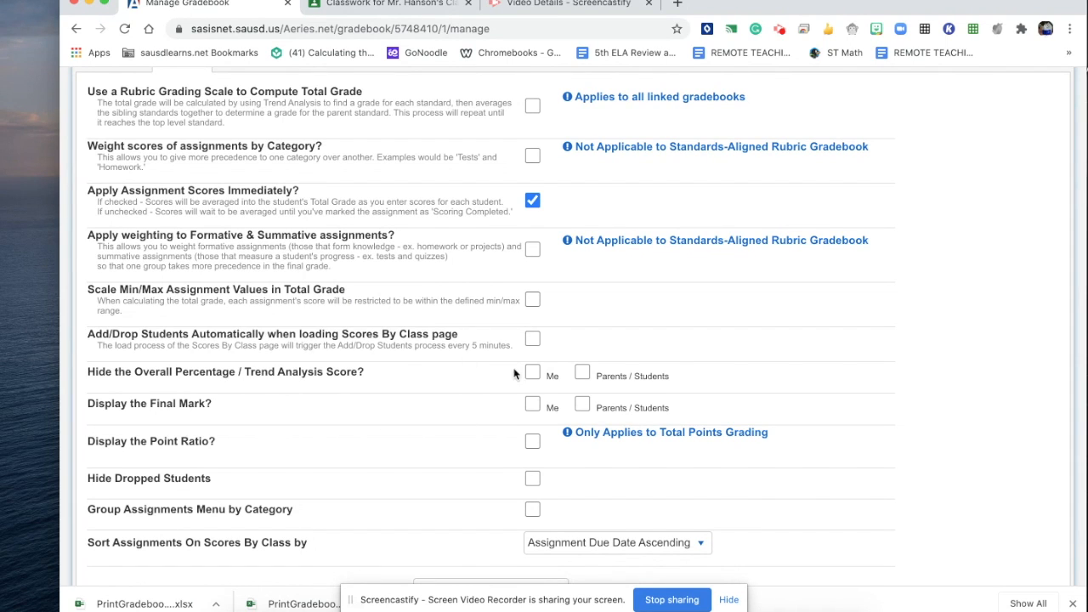
{"action": "left_click", "coordinate": [533, 374]}
{"action": "left_click", "coordinate": [581, 374]}
{"action": "left_click", "coordinate": [583, 404]}
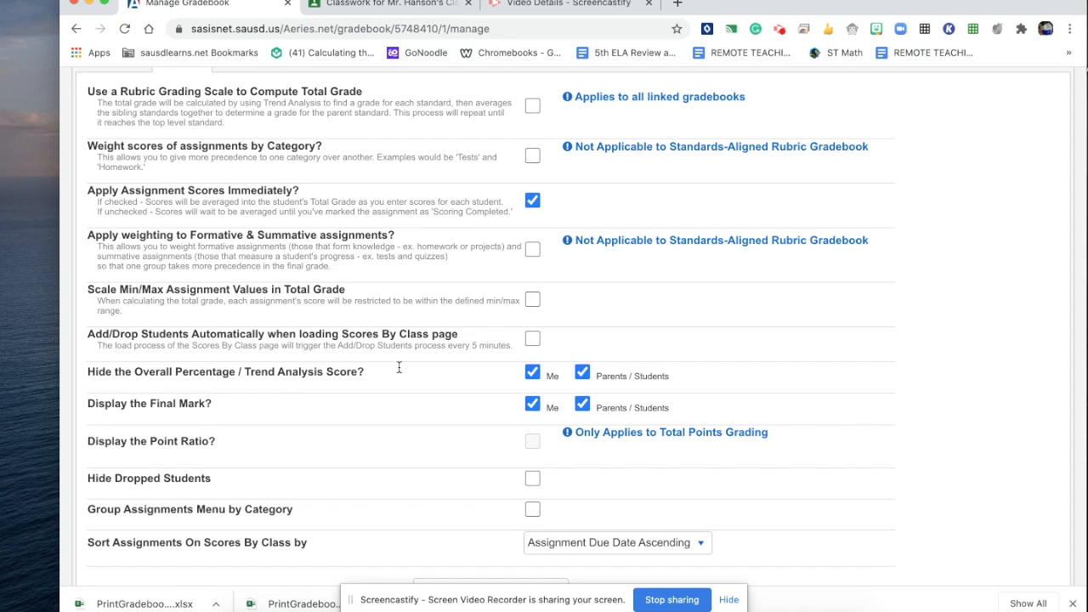
Turn off hiding of the overall percentage / trend analysis score for both Me and Parents / Students.
{"action": "left_click", "coordinate": [534, 372]}
{"action": "left_click", "coordinate": [583, 373]}
{"action": "scroll", "coordinate": [414, 413], "scroll_direction": "up", "scroll_amount": 2}
{"action": "scroll", "coordinate": [414, 405], "scroll_direction": "down", "scroll_amount": 1}
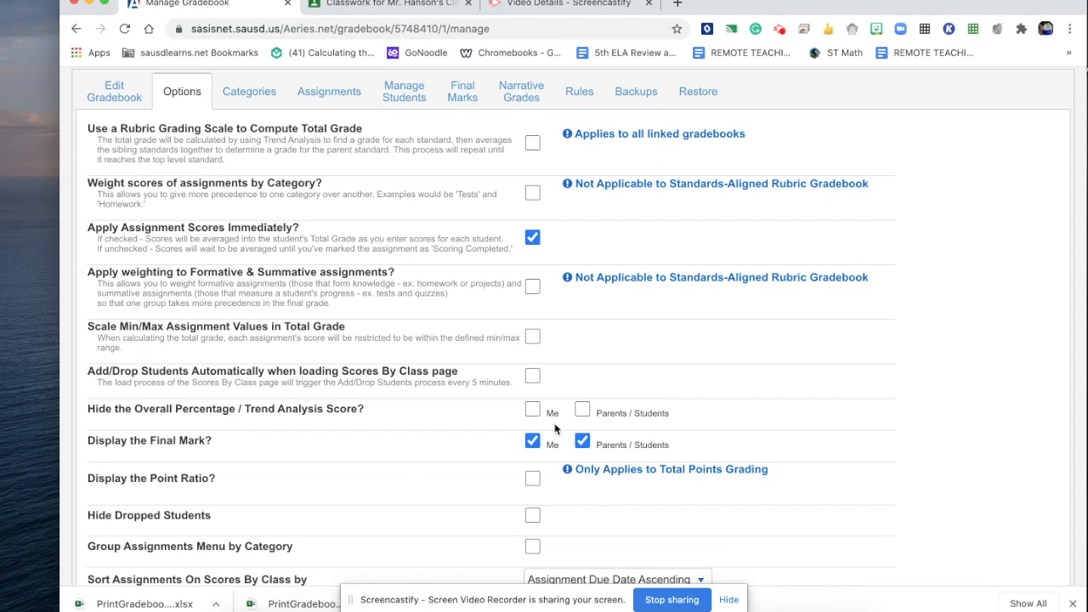
Examine the category names, colors and grade weights in the Writing - Trimester 1 gradebook, and save that category page.
{"action": "left_click", "coordinate": [245, 99]}
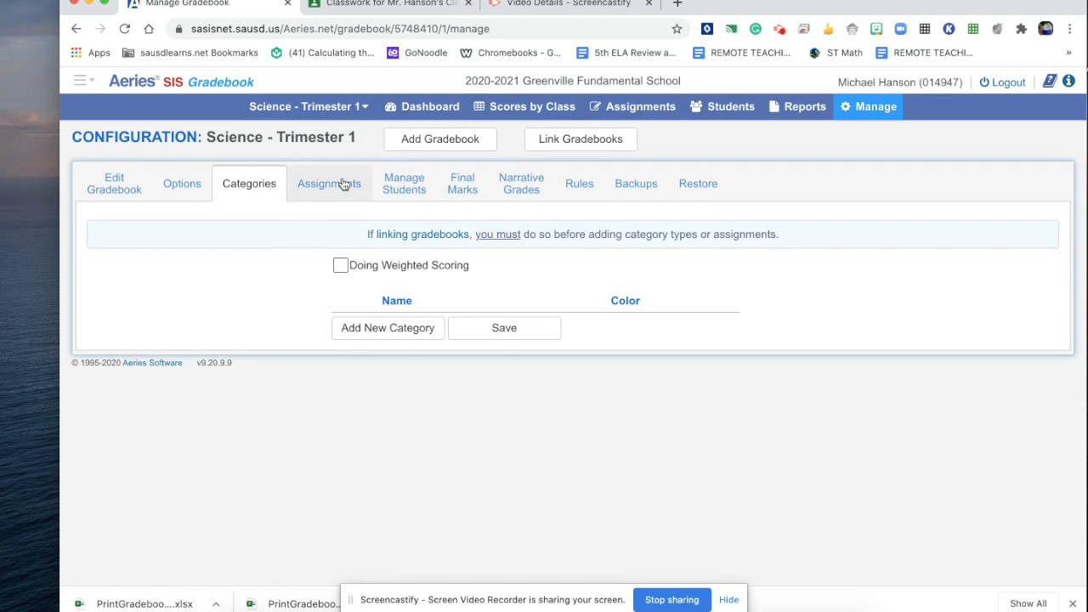
{"action": "left_click", "coordinate": [360, 107]}
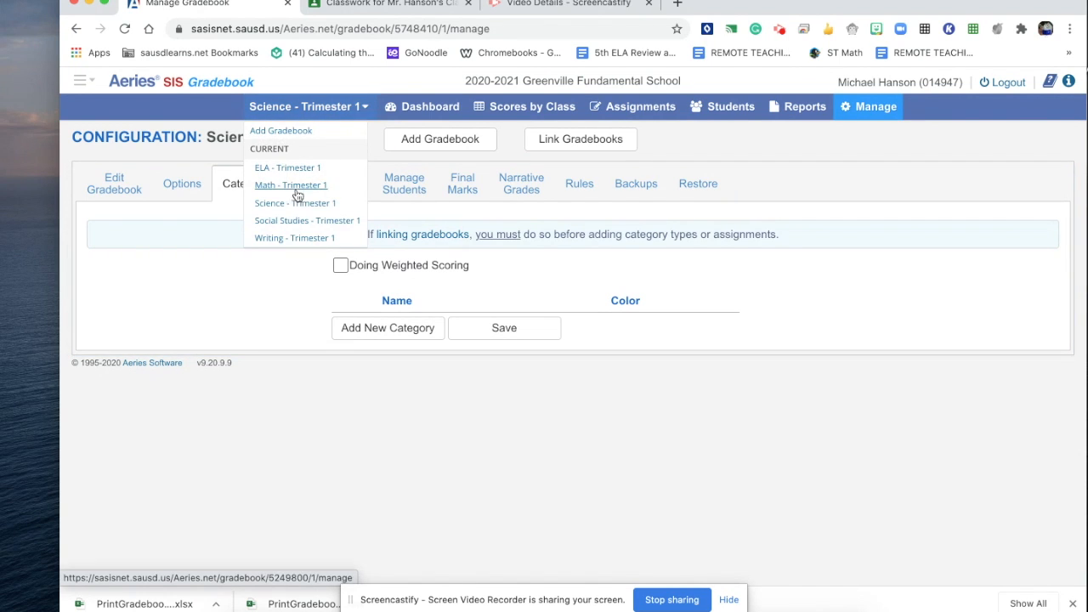
{"action": "left_click", "coordinate": [299, 239]}
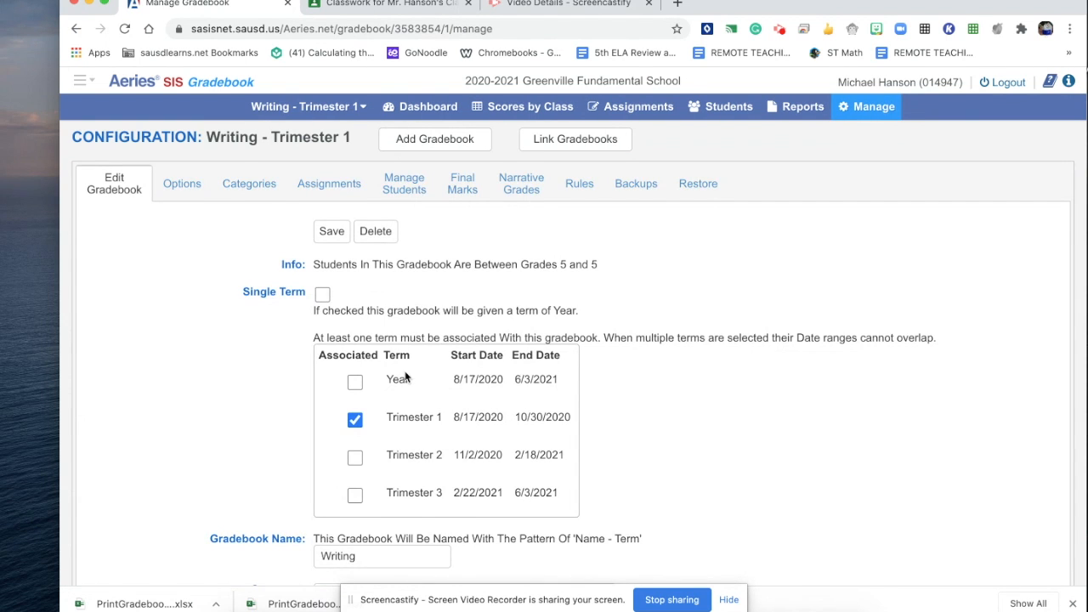
{"action": "scroll", "coordinate": [405, 378], "scroll_direction": "down", "scroll_amount": 2}
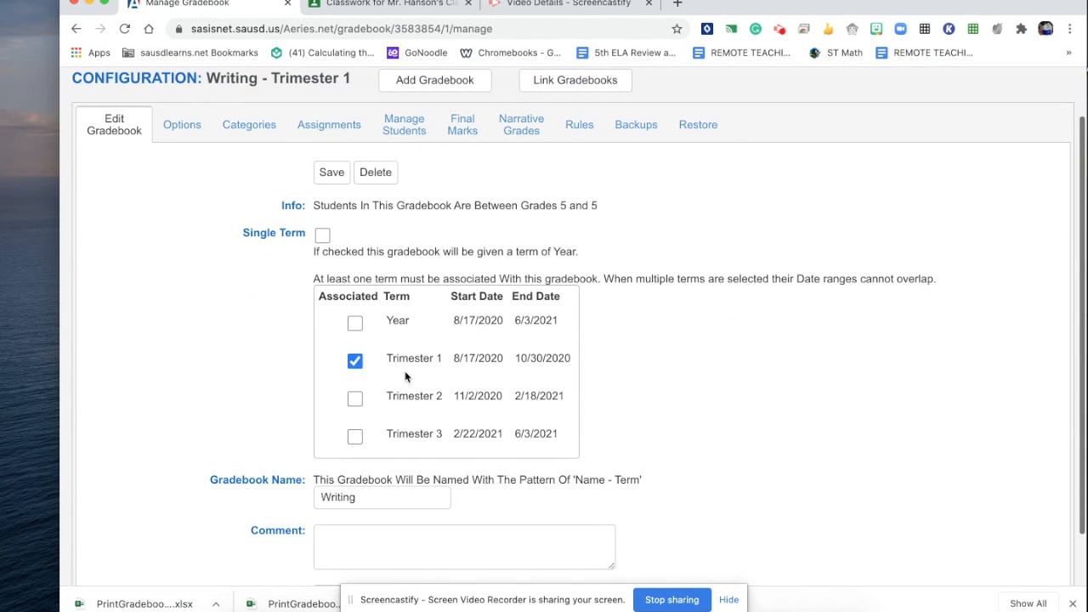
{"action": "left_click", "coordinate": [259, 134]}
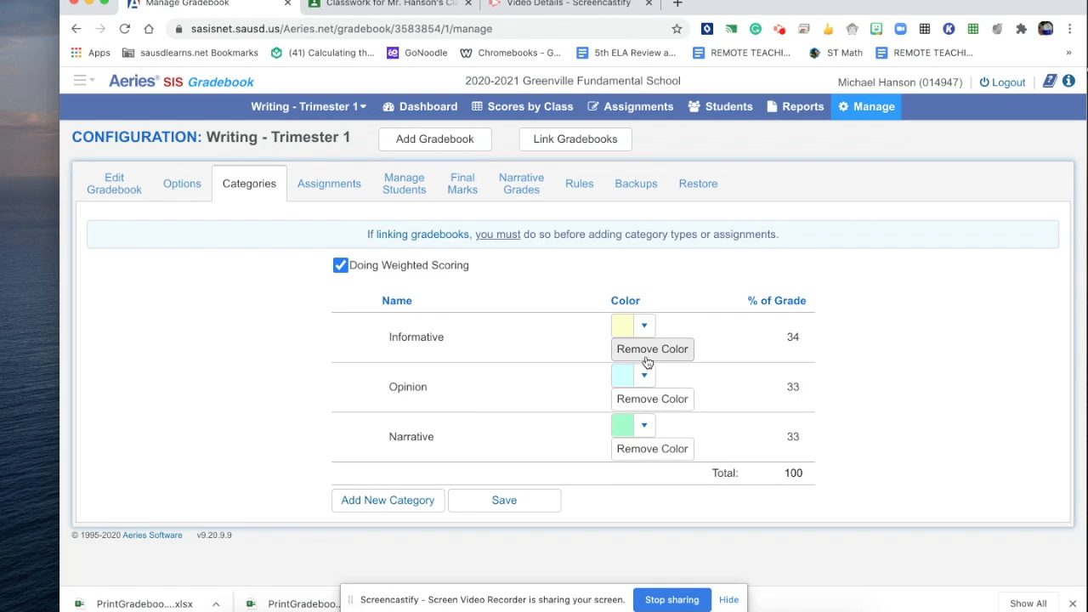
{"action": "left_click", "coordinate": [507, 501]}
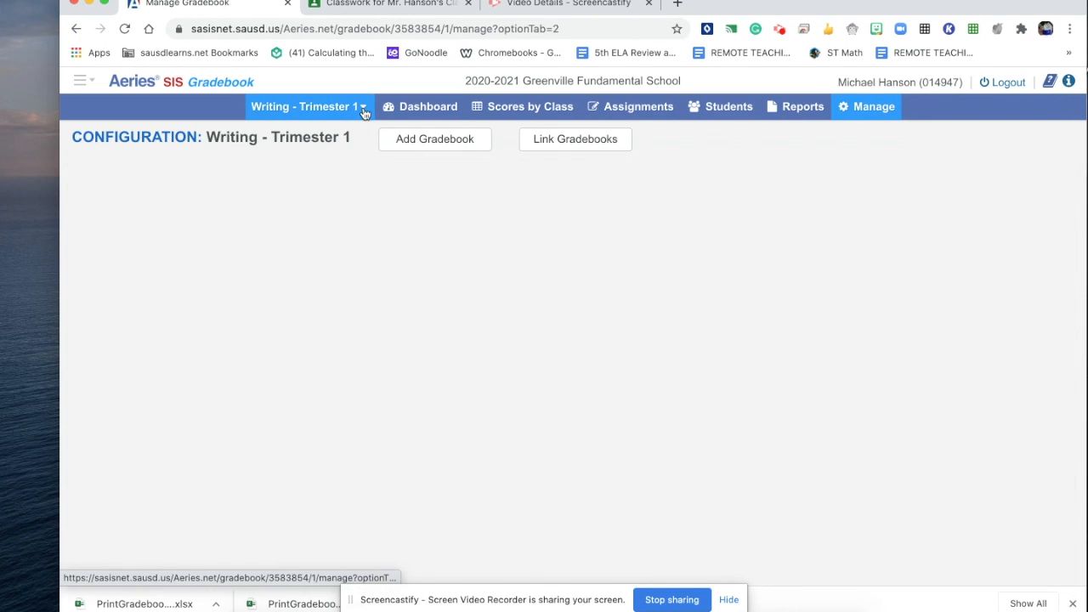
In the Science - Trimester 1 gradebook, add the categories Classwork and Assessment and enable weighted scoring.
{"action": "mouse_move", "coordinate": [359, 108]}
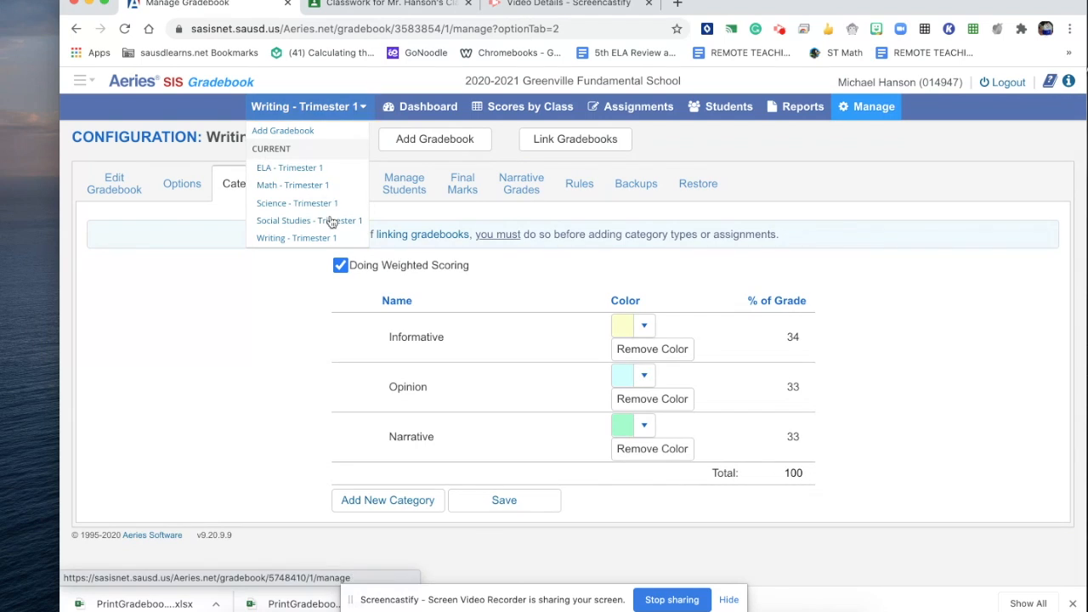
{"action": "left_click", "coordinate": [323, 205]}
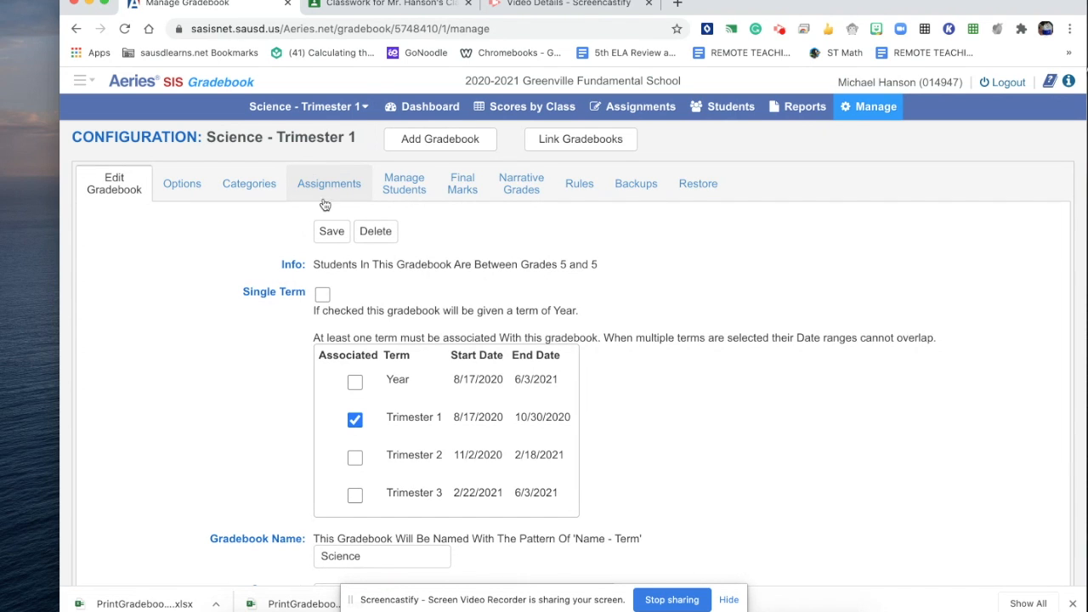
{"action": "left_click", "coordinate": [264, 186]}
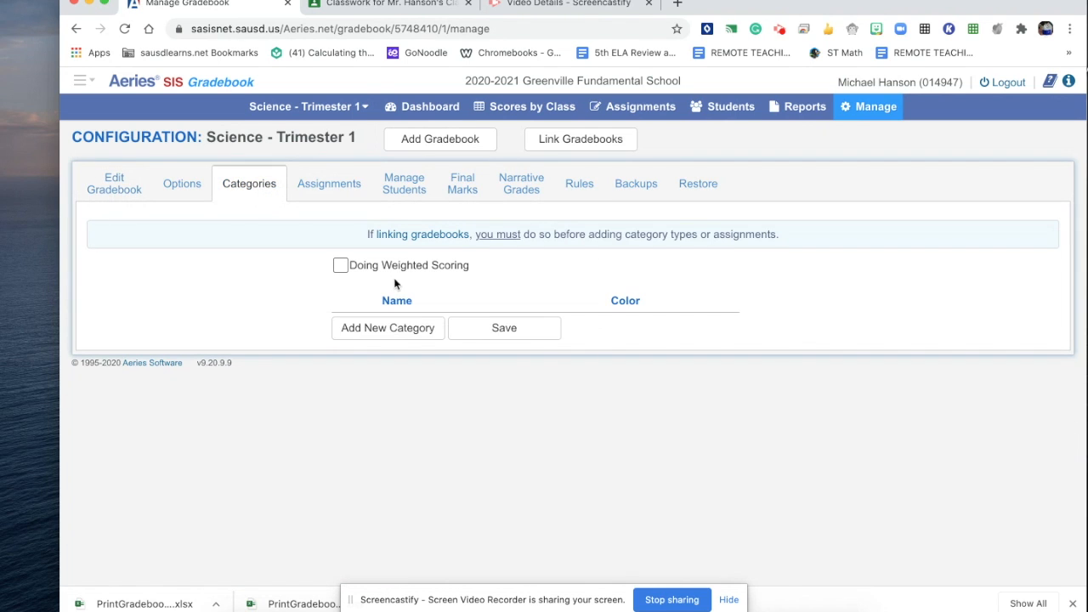
{"action": "left_click", "coordinate": [399, 330]}
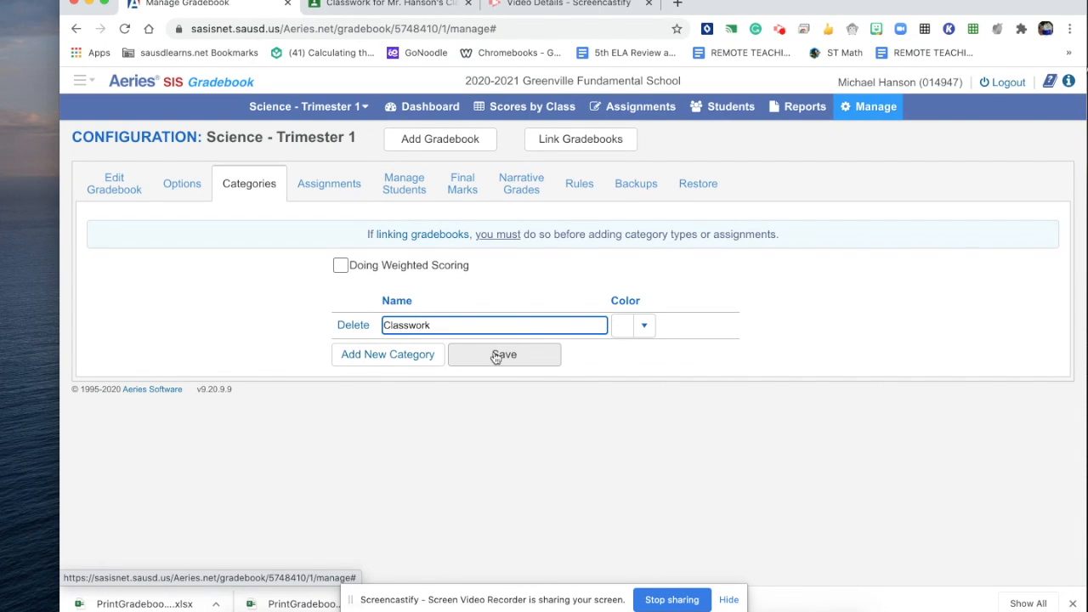
{"action": "left_click", "coordinate": [341, 266]}
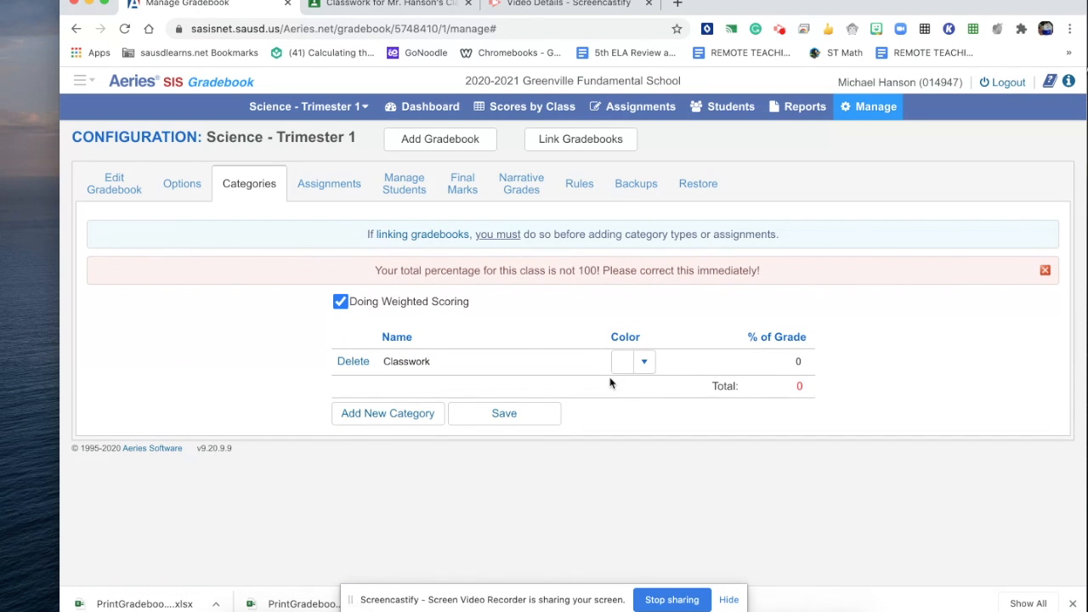
{"action": "left_click", "coordinate": [415, 418]}
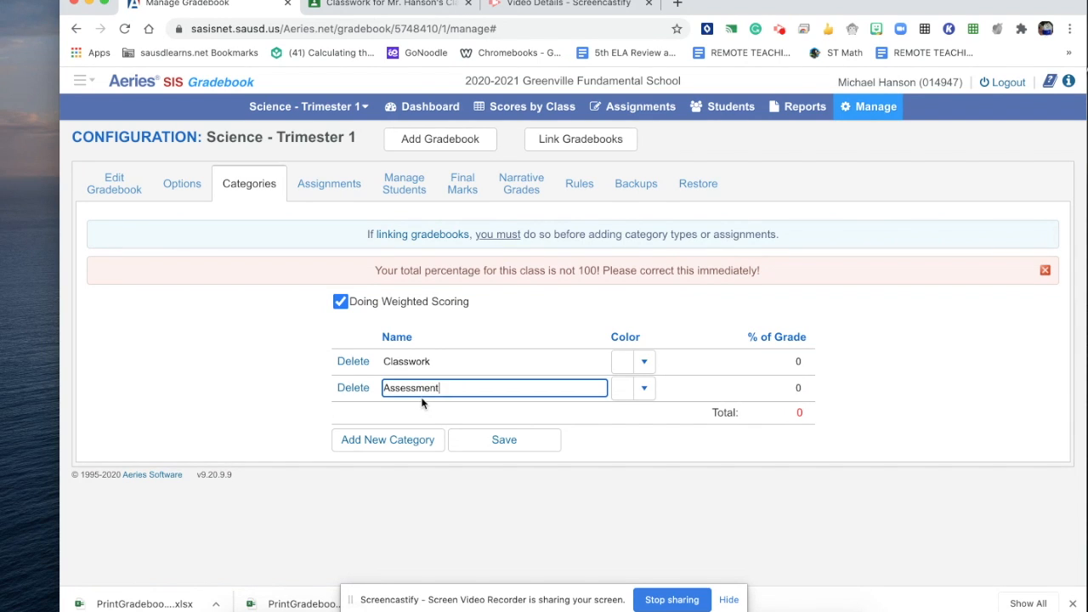
Set both the Classwork and Assessment categories to 50% of the grade and save them.
{"action": "left_click", "coordinate": [762, 360]}
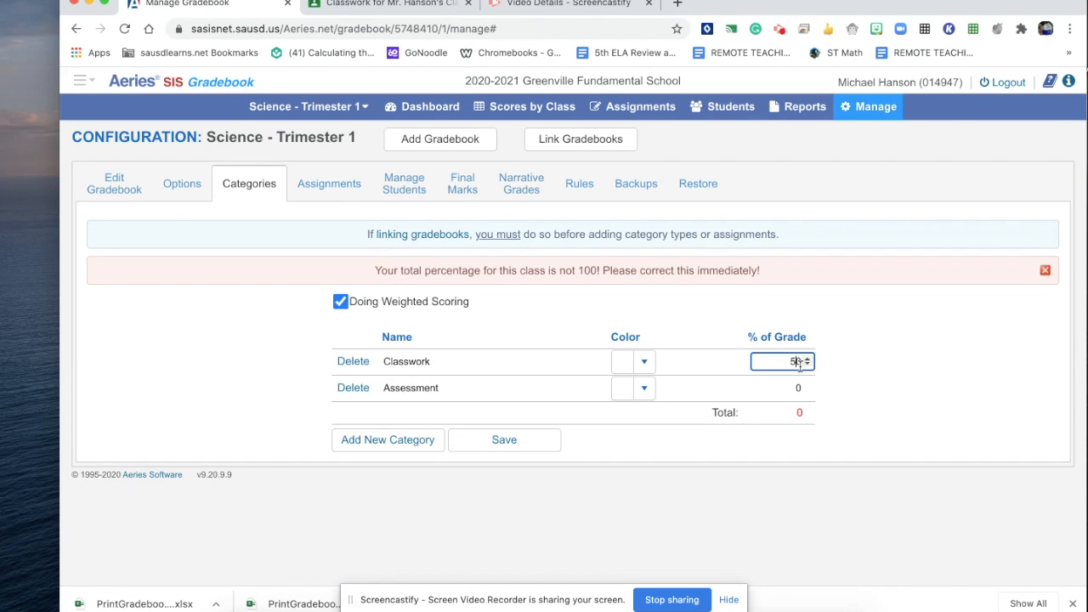
{"action": "left_click", "coordinate": [792, 391]}
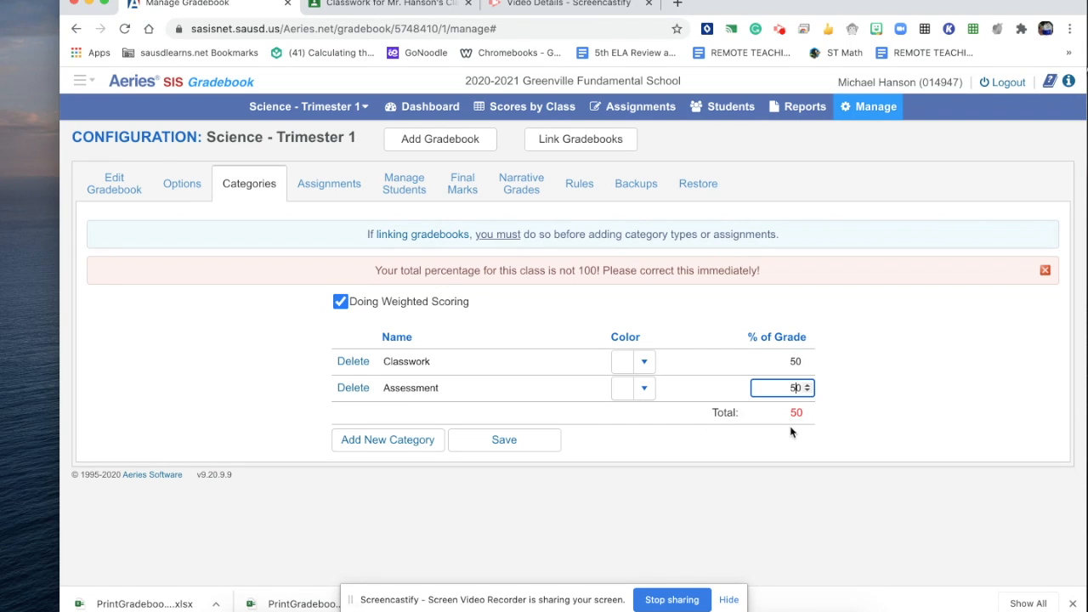
{"action": "left_click", "coordinate": [496, 438]}
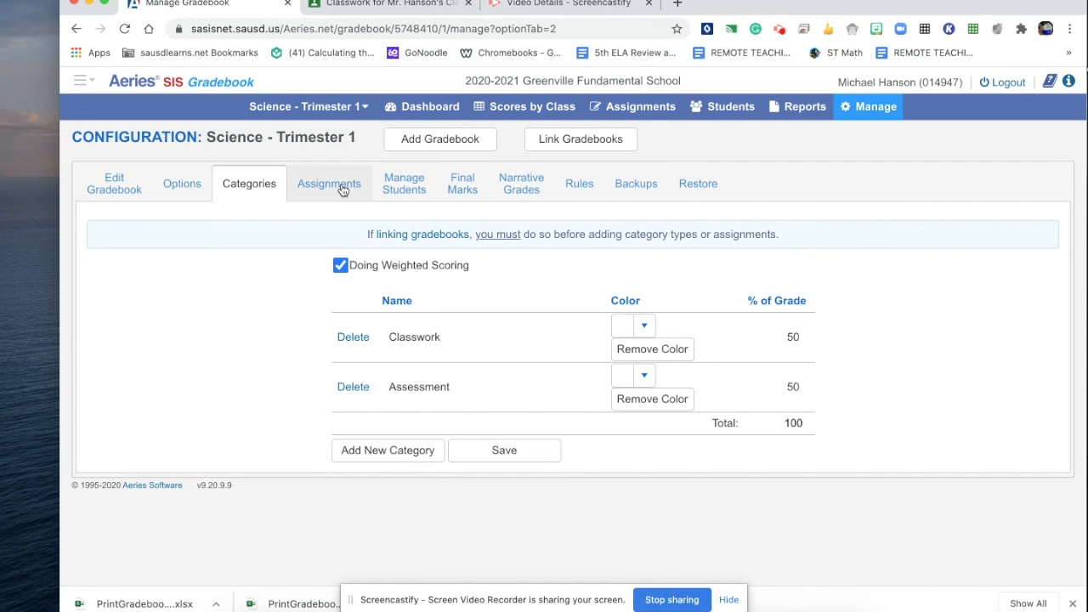
Add all entering students to the Science - Trimester 1 gradebook and look through its student roster.
{"action": "left_click", "coordinate": [405, 193]}
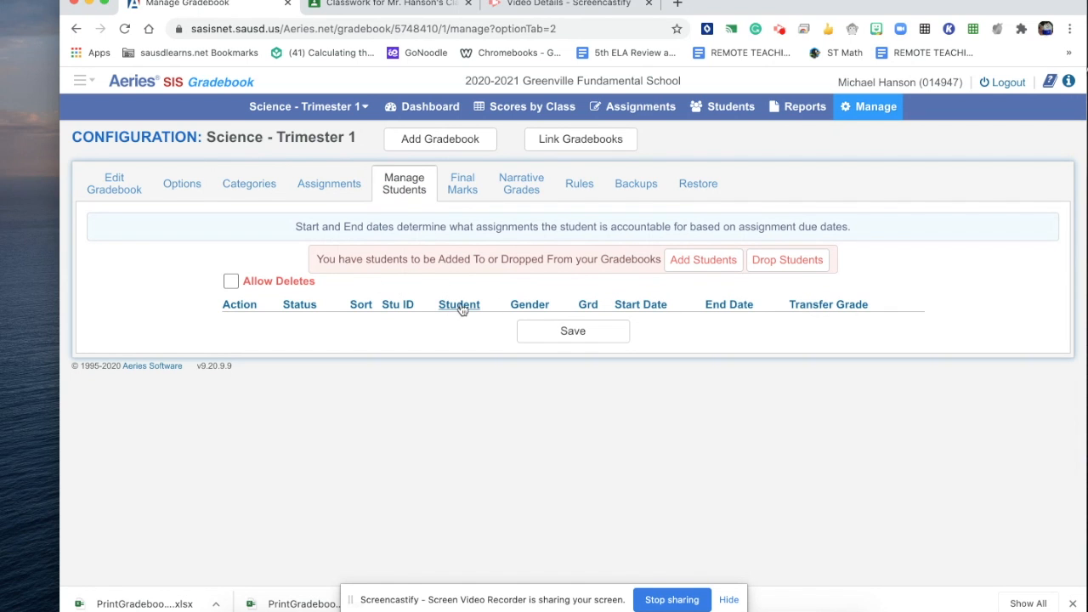
{"action": "left_click", "coordinate": [704, 259]}
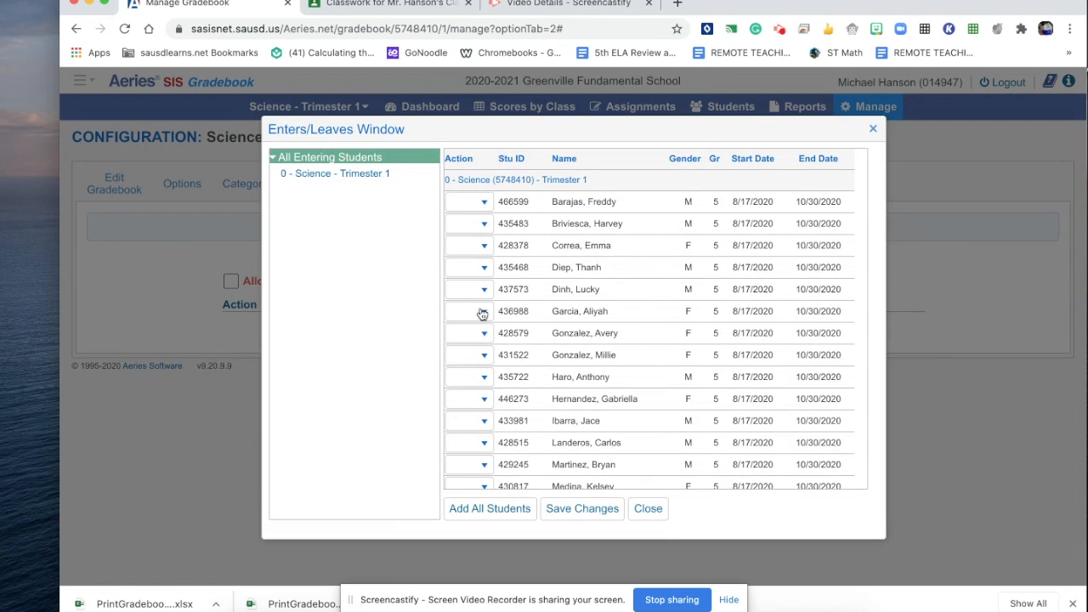
{"action": "left_click", "coordinate": [481, 509]}
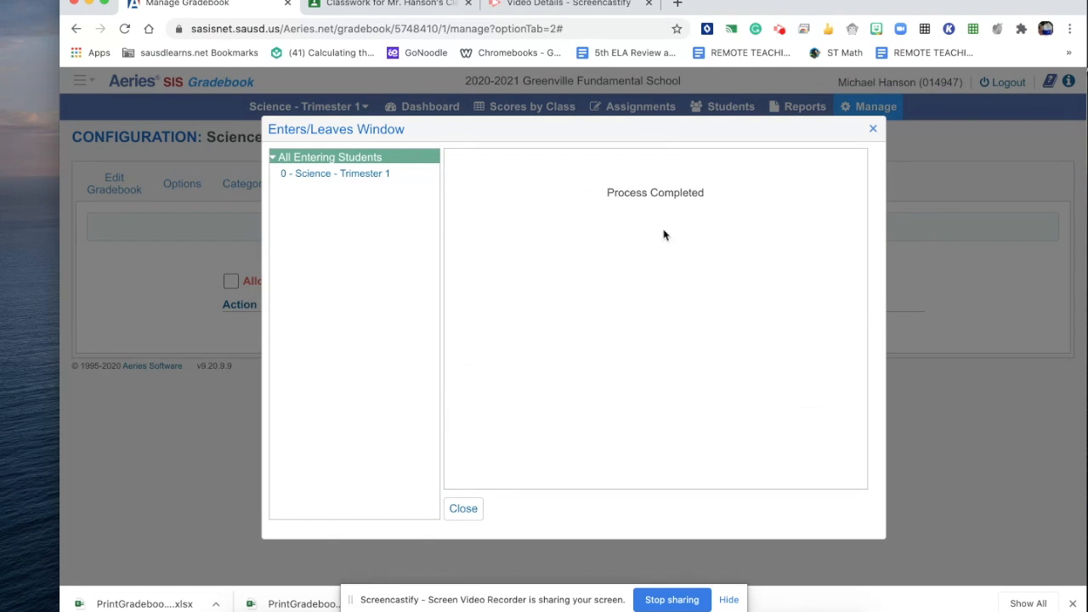
{"action": "left_click", "coordinate": [463, 509]}
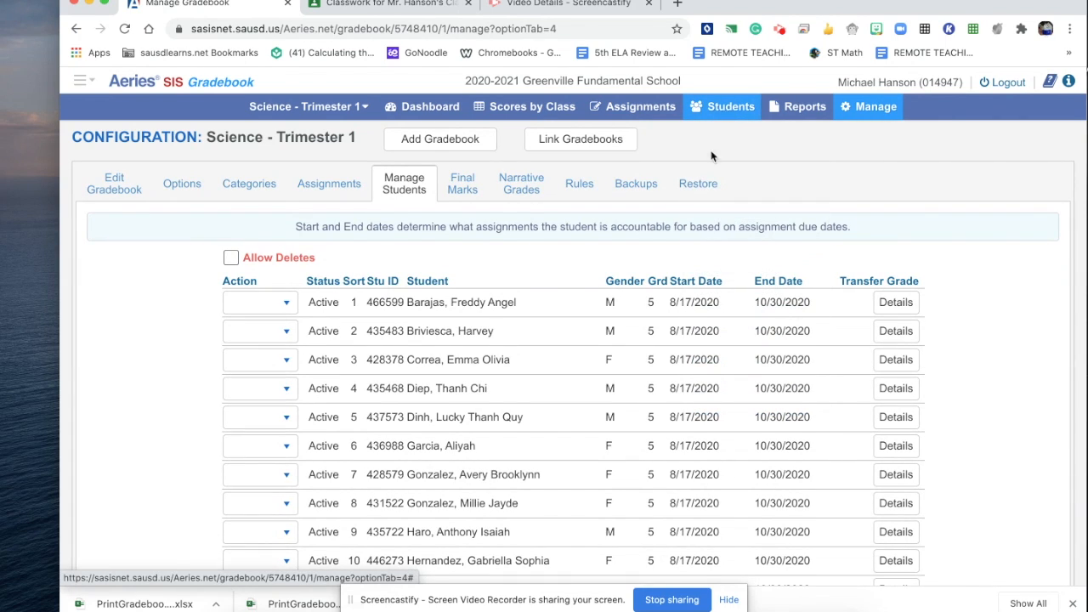
{"action": "scroll", "coordinate": [624, 429], "scroll_direction": "down", "scroll_amount": 5}
{"action": "scroll", "coordinate": [624, 425], "scroll_direction": "up", "scroll_amount": 5}
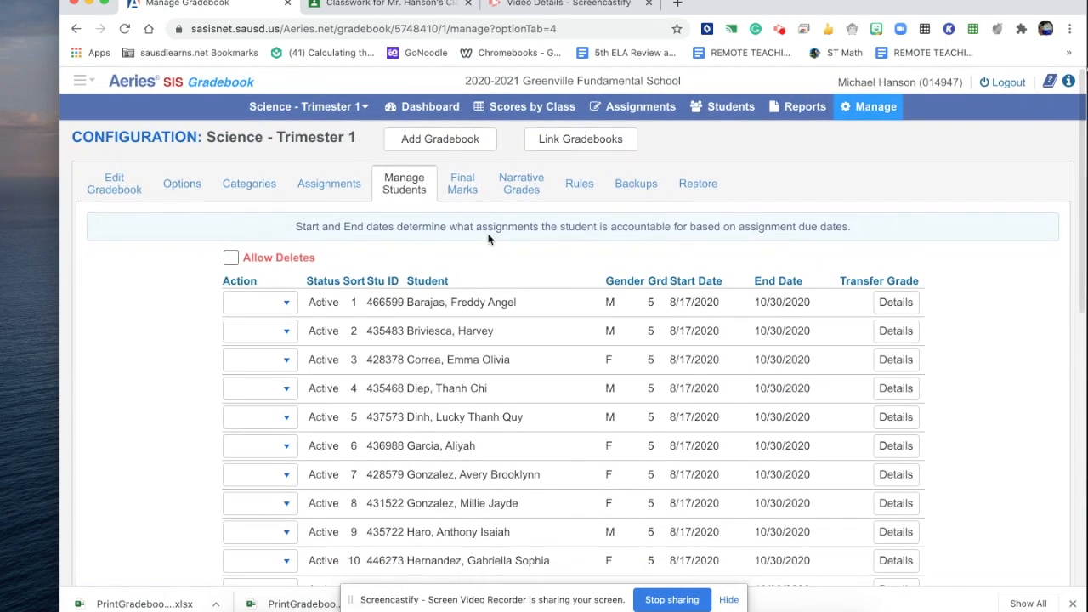